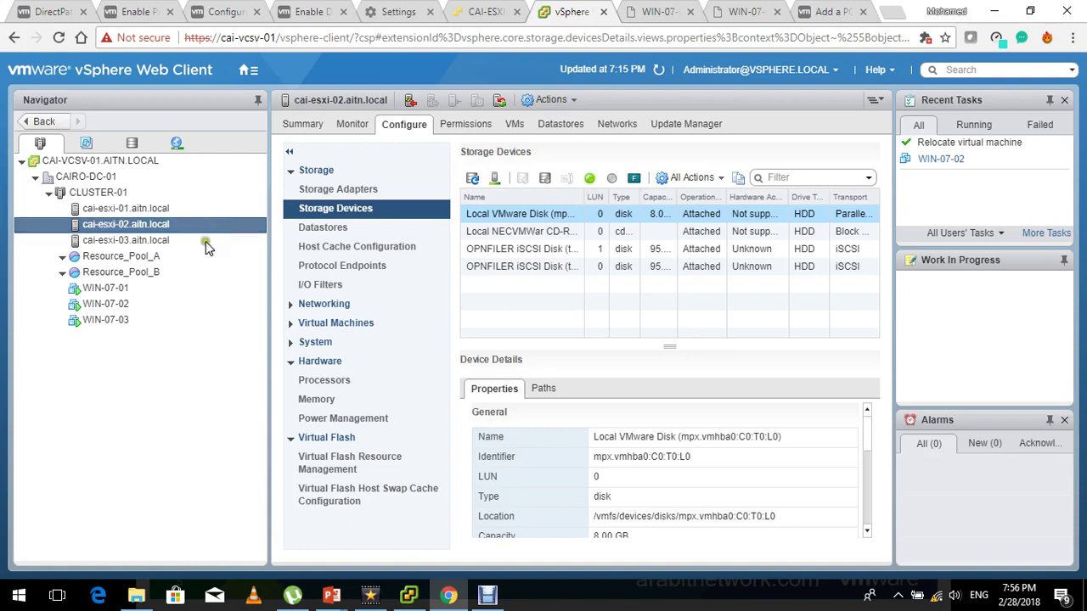
Examine the Fibre Channel NPIV options of virtual machine WIN-07-01, then leave its settings without changes.
{"action": "left_click", "coordinate": [176, 288]}
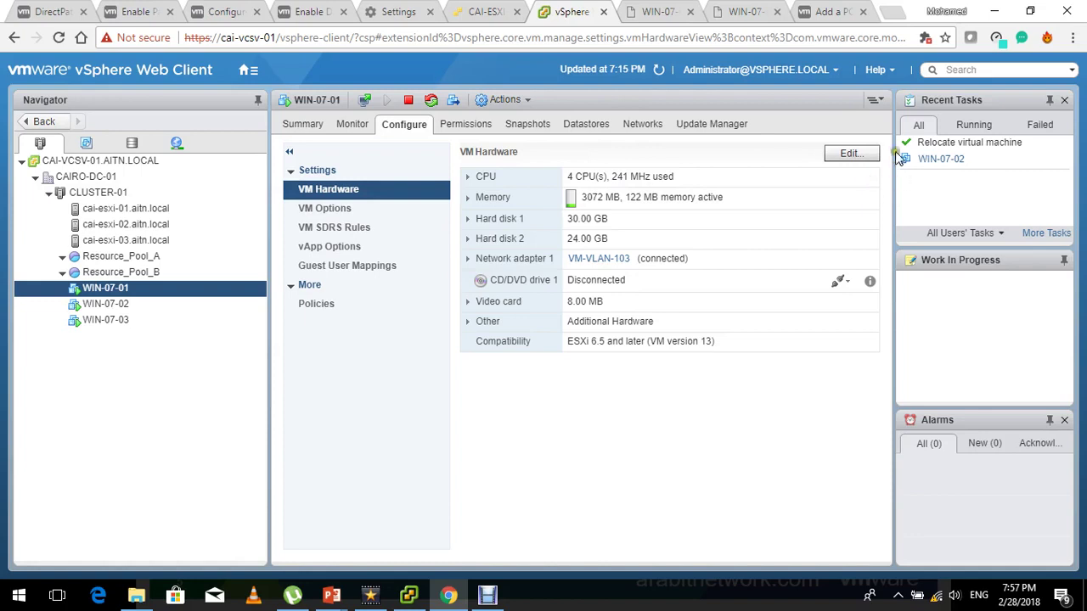
{"action": "left_click", "coordinate": [856, 155]}
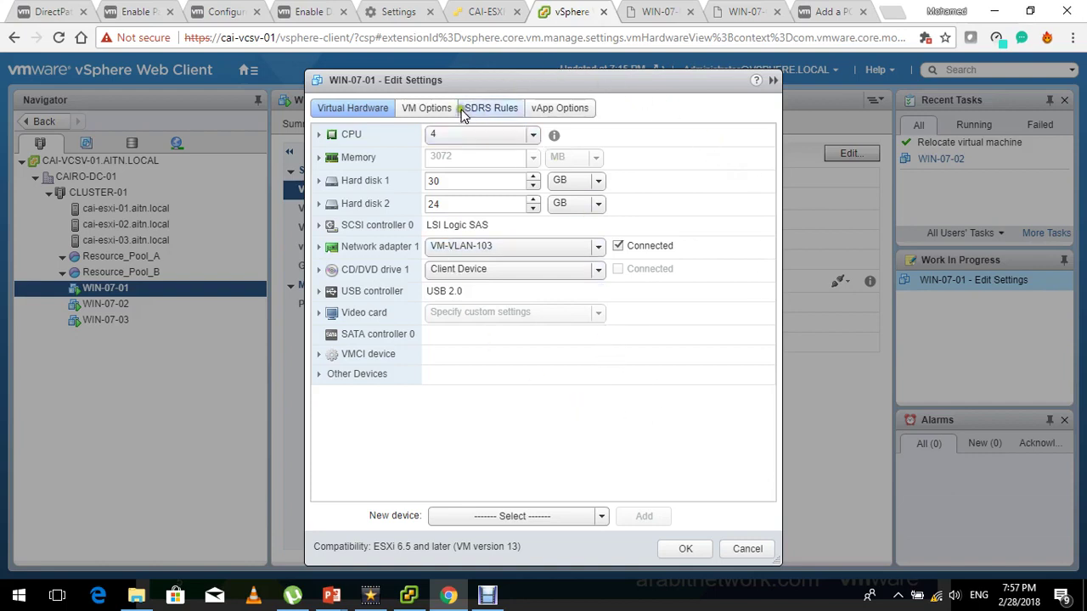
{"action": "left_click", "coordinate": [433, 109]}
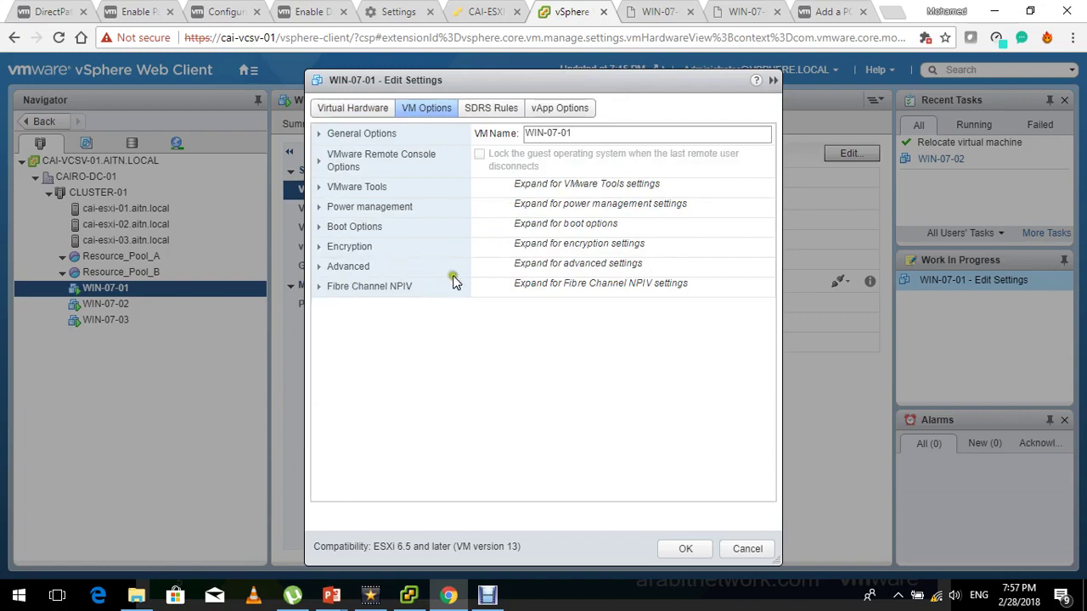
{"action": "left_click", "coordinate": [422, 287]}
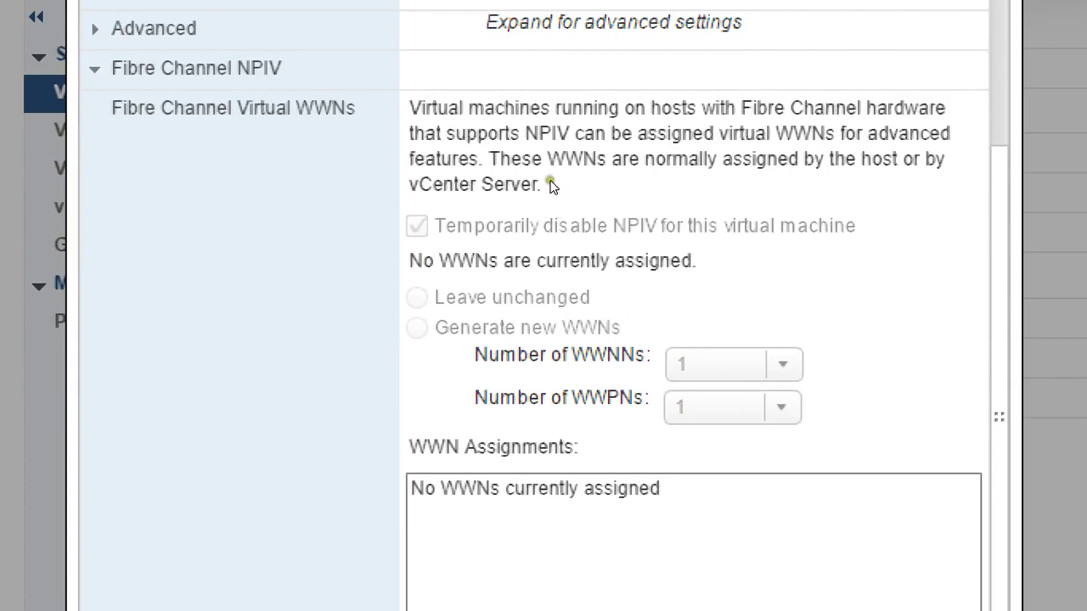
{"action": "left_click", "coordinate": [557, 511]}
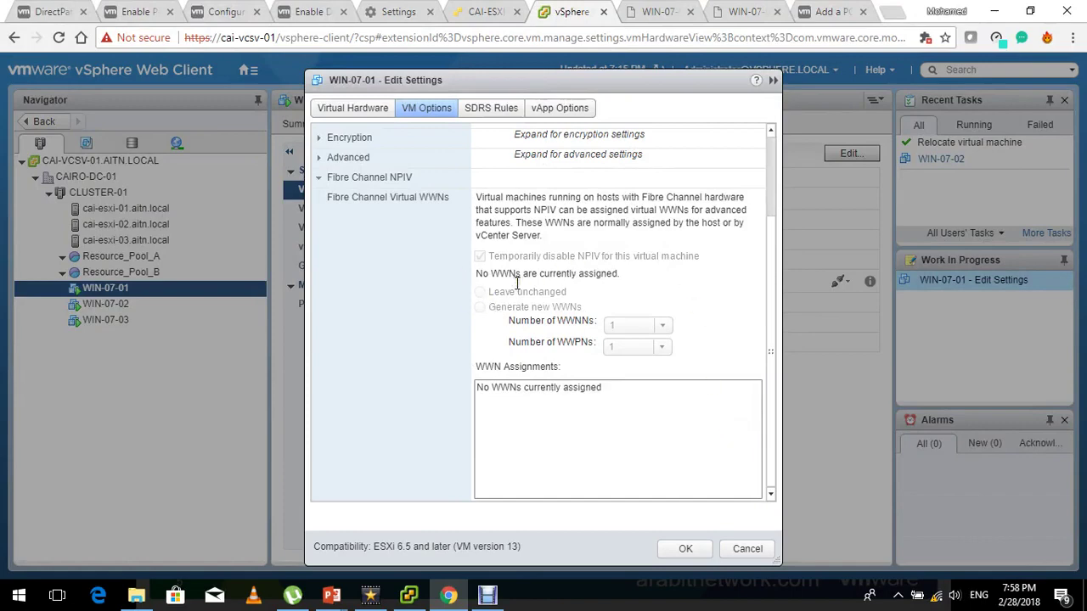
{"action": "key", "text": "Escape"}
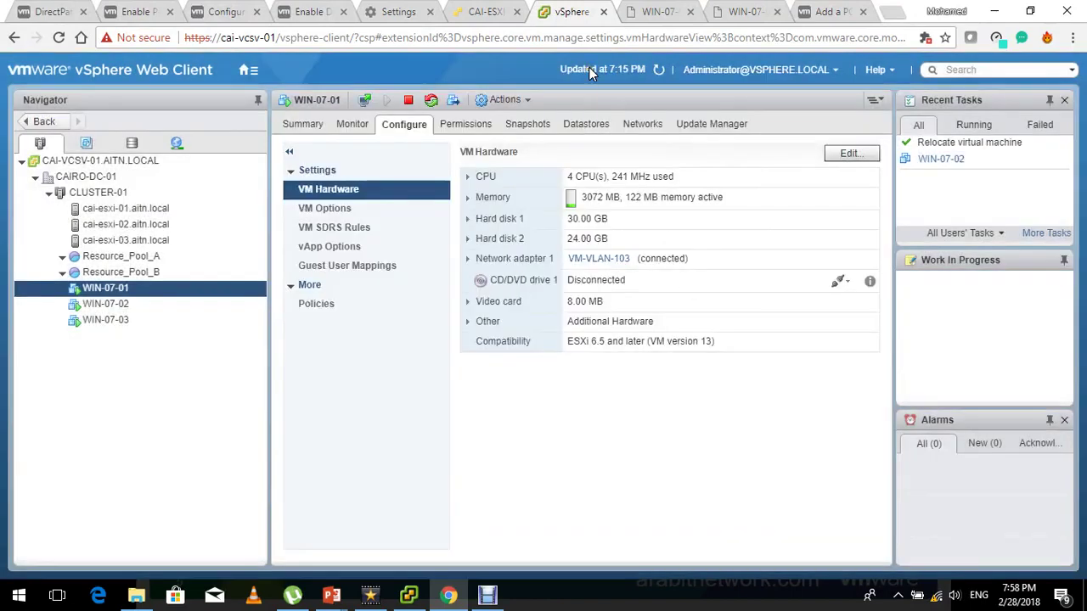
Shut down WIN-07-01's guest operating system and set its Fibre Channel NPIV options to generate new WWNs with 1 WWNN and 2 WWPNs.
{"action": "left_click", "coordinate": [430, 102]}
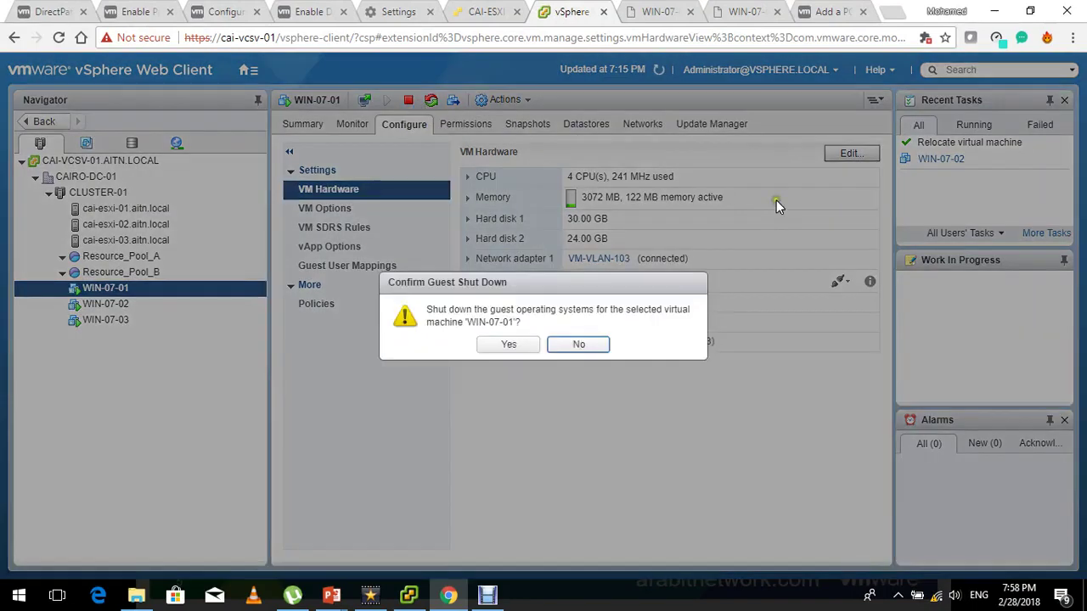
{"action": "left_click", "coordinate": [512, 348]}
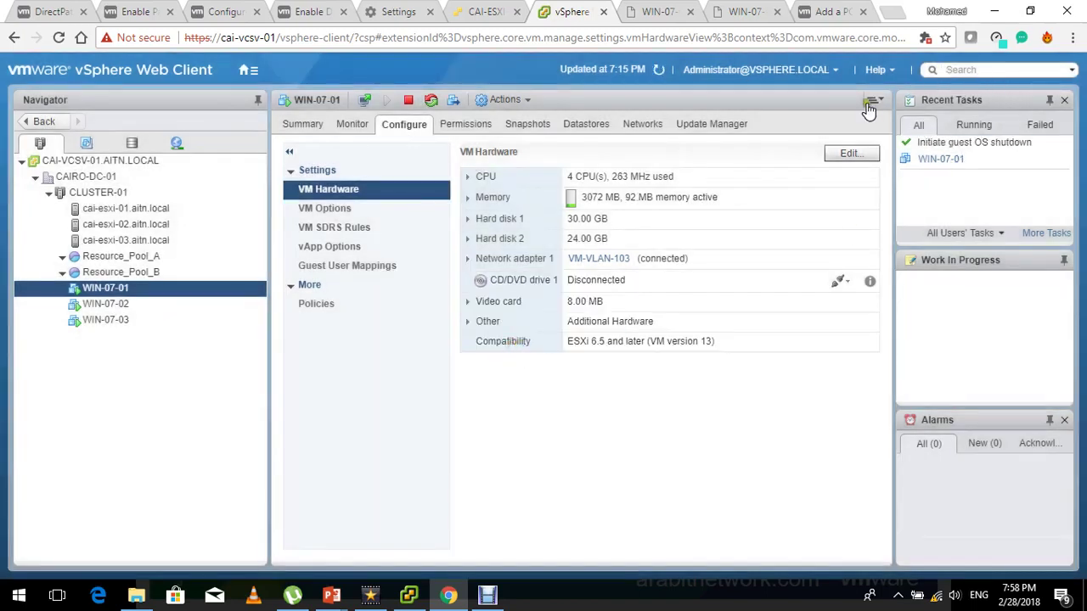
{"action": "left_click", "coordinate": [849, 154]}
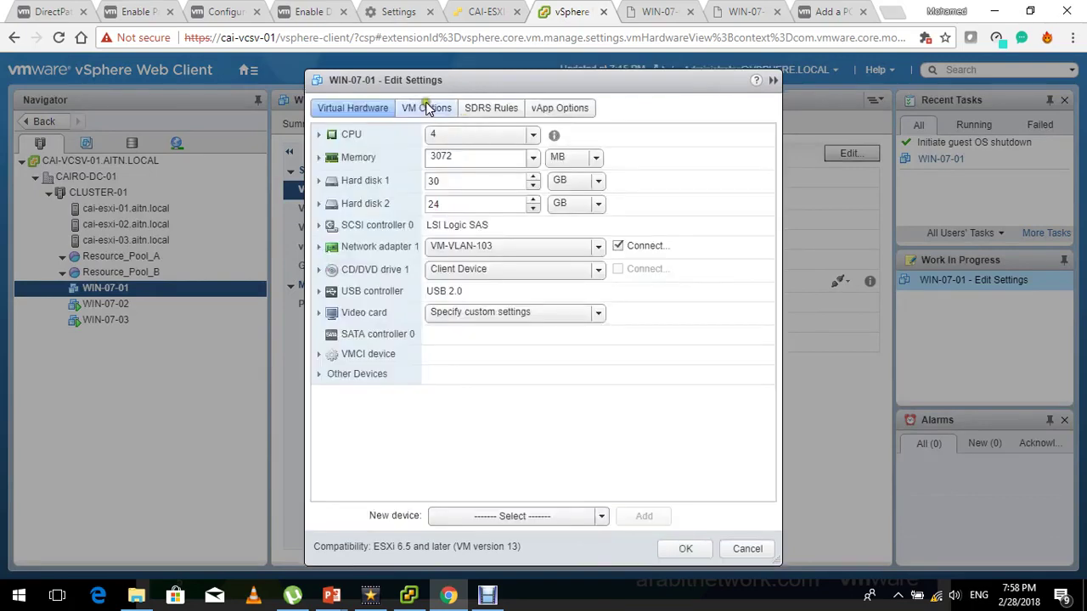
{"action": "left_click", "coordinate": [424, 108]}
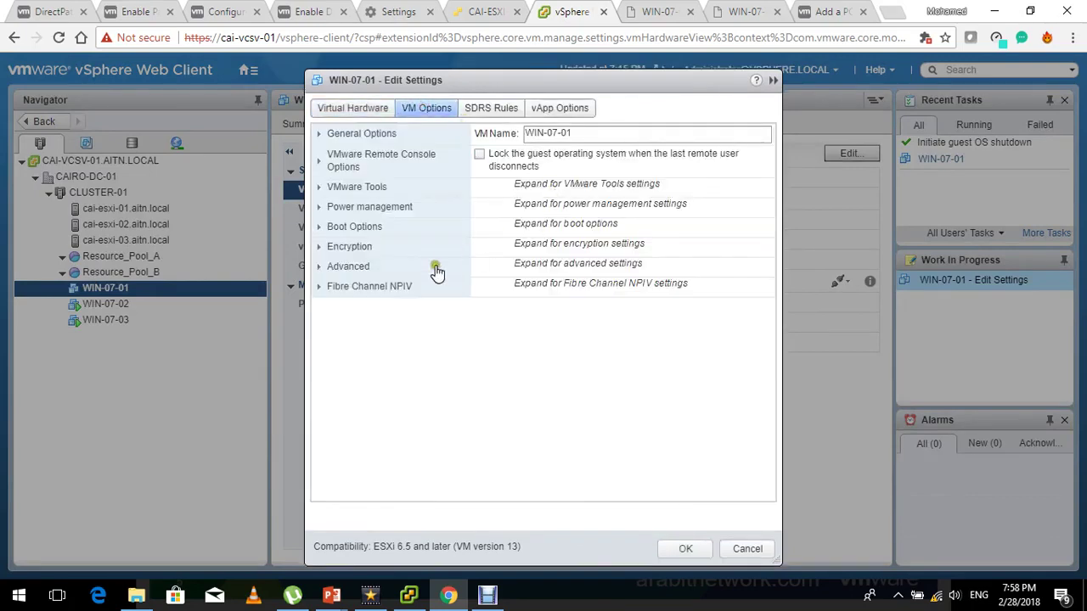
{"action": "left_click", "coordinate": [374, 287]}
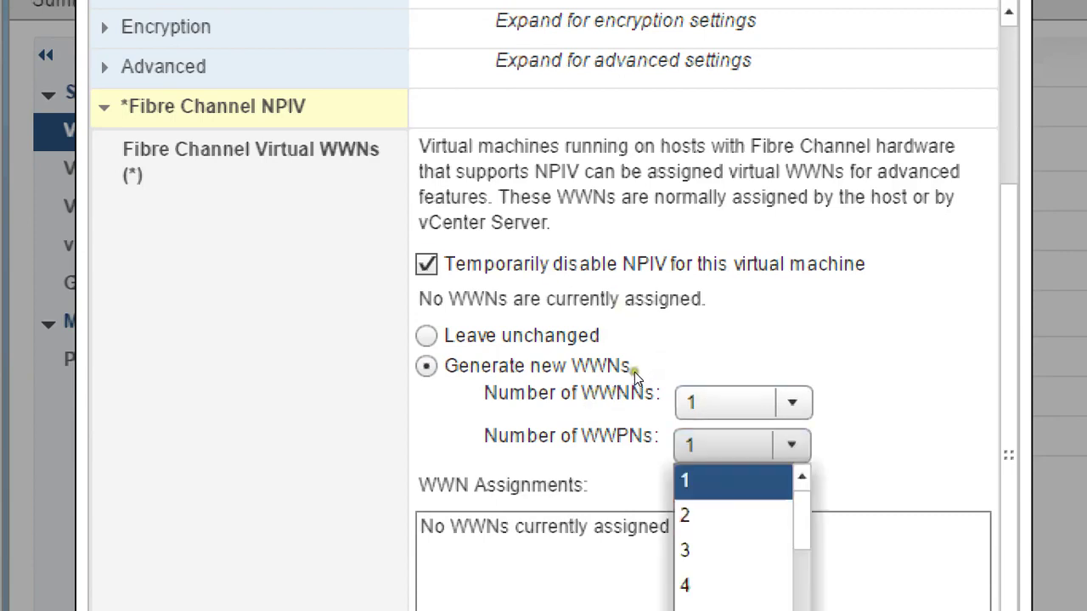
{"action": "left_click", "coordinate": [634, 370]}
{"action": "left_click", "coordinate": [634, 368]}
{"action": "key", "text": "Return"}
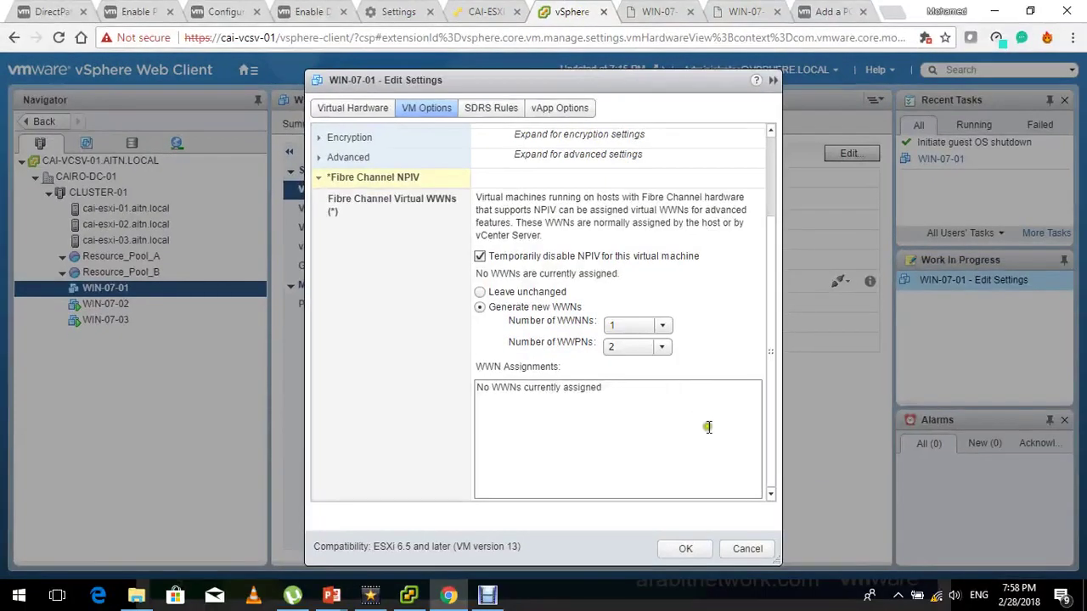
{"action": "left_click", "coordinate": [685, 548]}
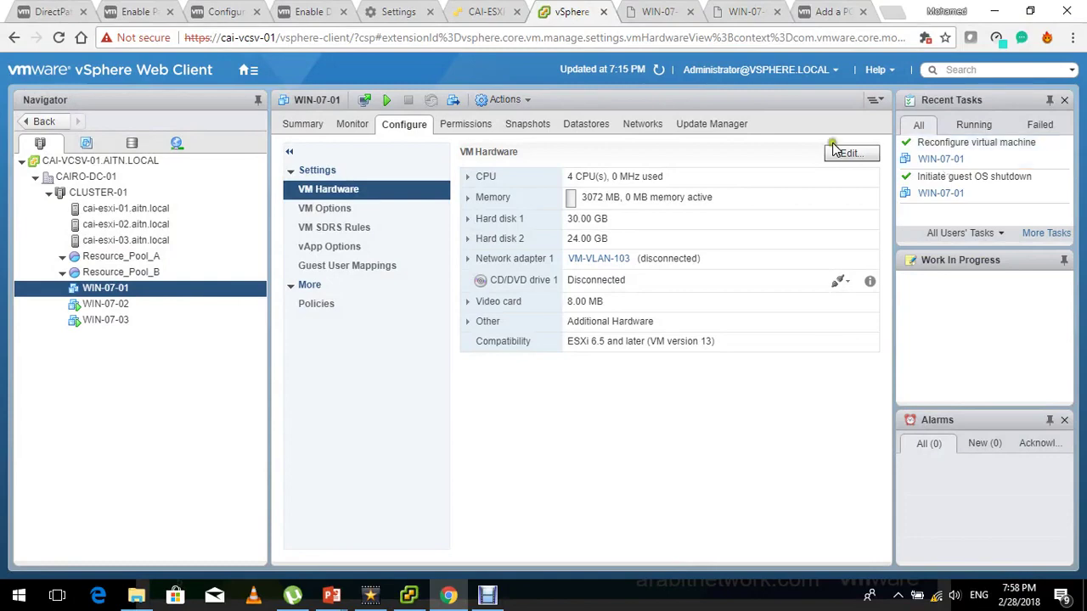
Review the node and port WWN assignments in WIN-07-01's Fibre Channel NPIV options, then close the settings.
{"action": "left_click", "coordinate": [843, 155]}
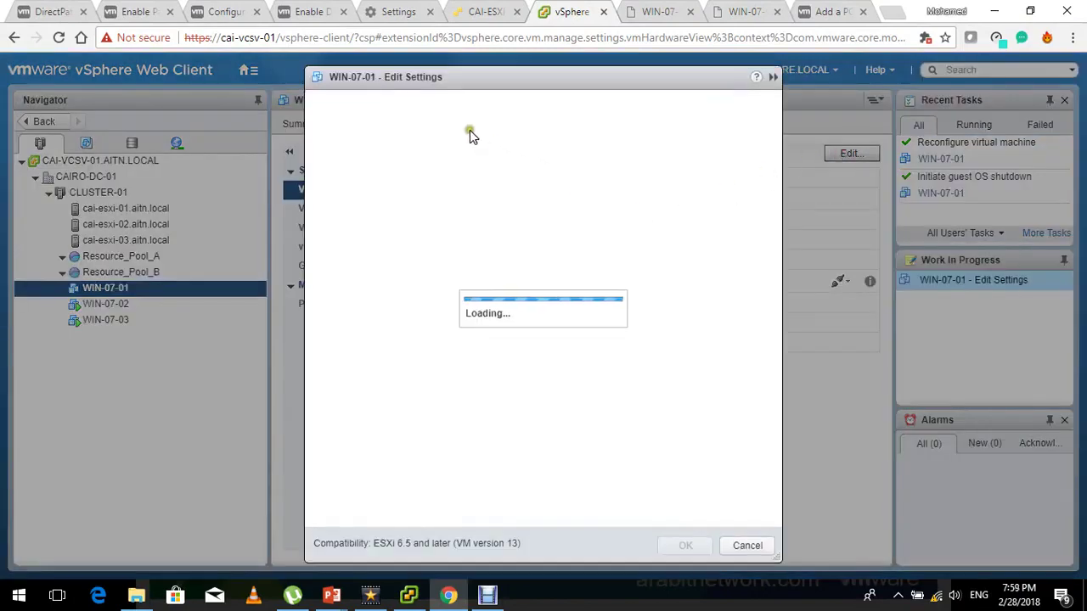
{"action": "left_click", "coordinate": [421, 110]}
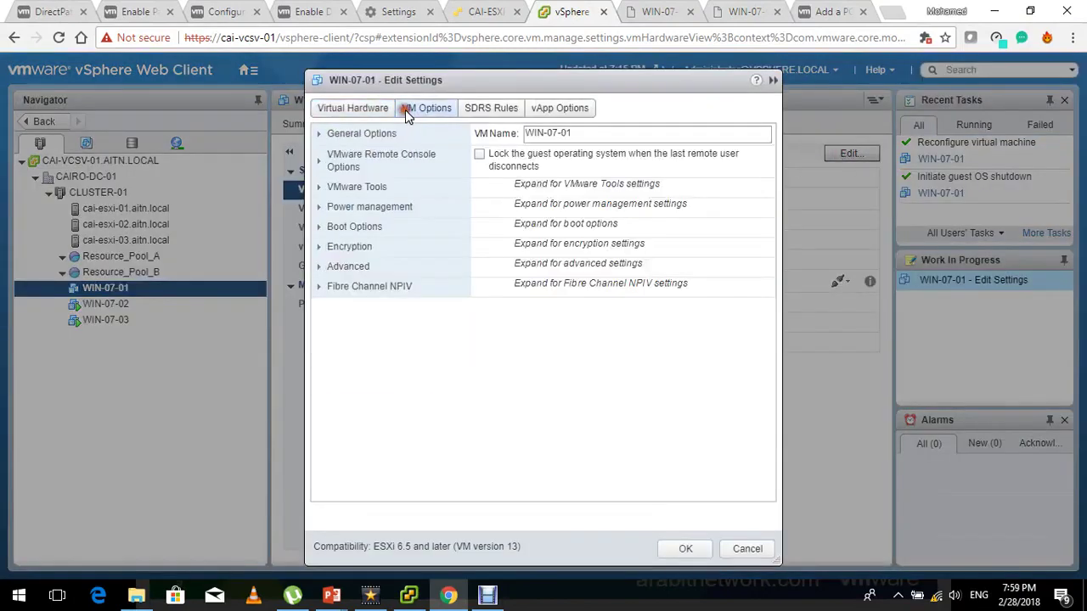
{"action": "left_click", "coordinate": [376, 288]}
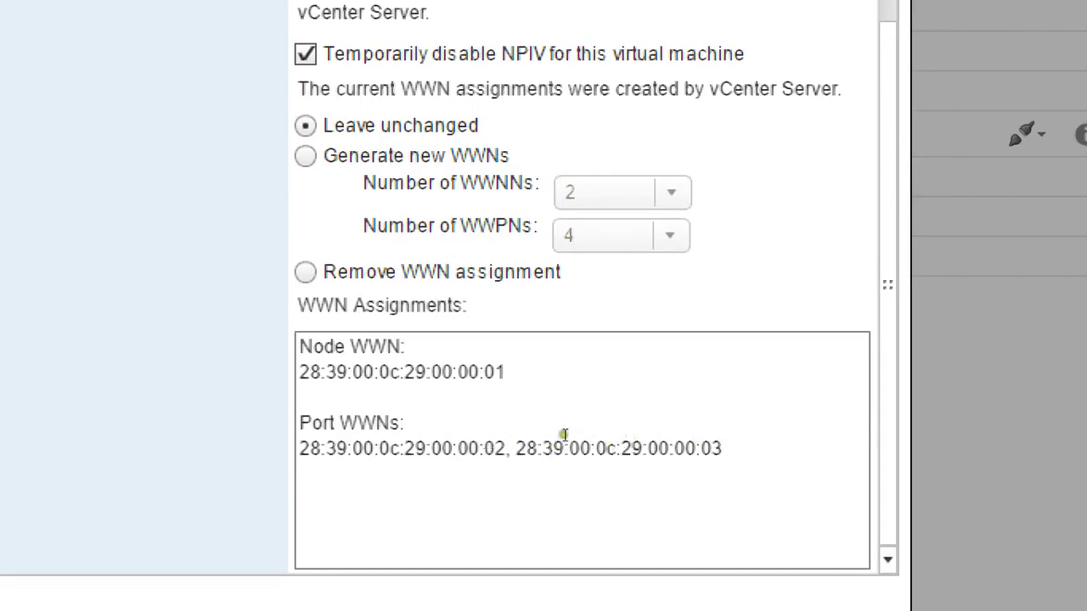
{"action": "left_click_drag", "start_coordinate": [604, 448], "coordinate": [630, 449]}
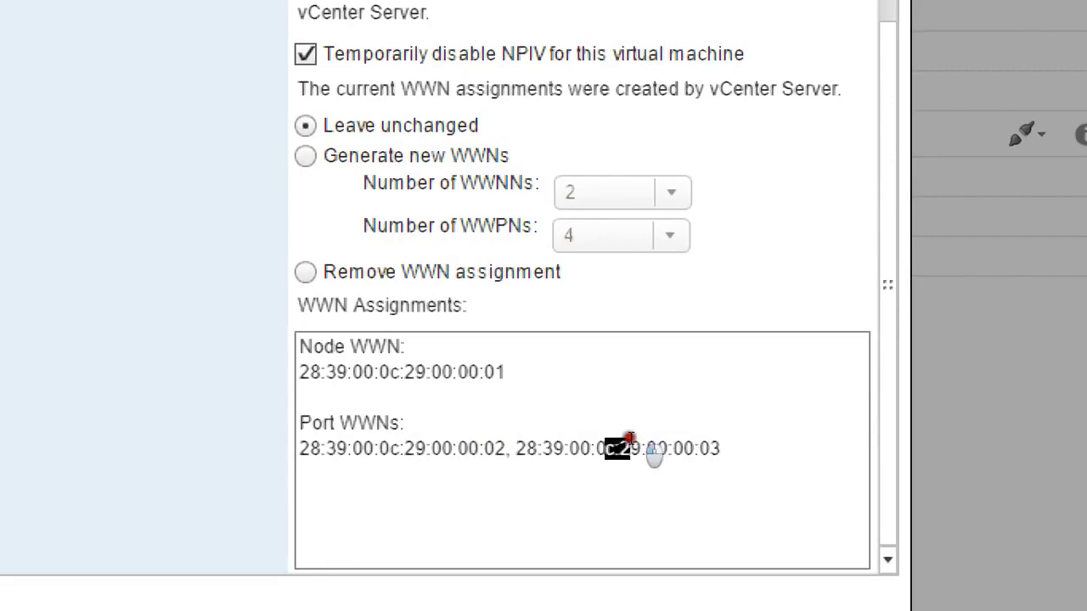
{"action": "left_click", "coordinate": [519, 448]}
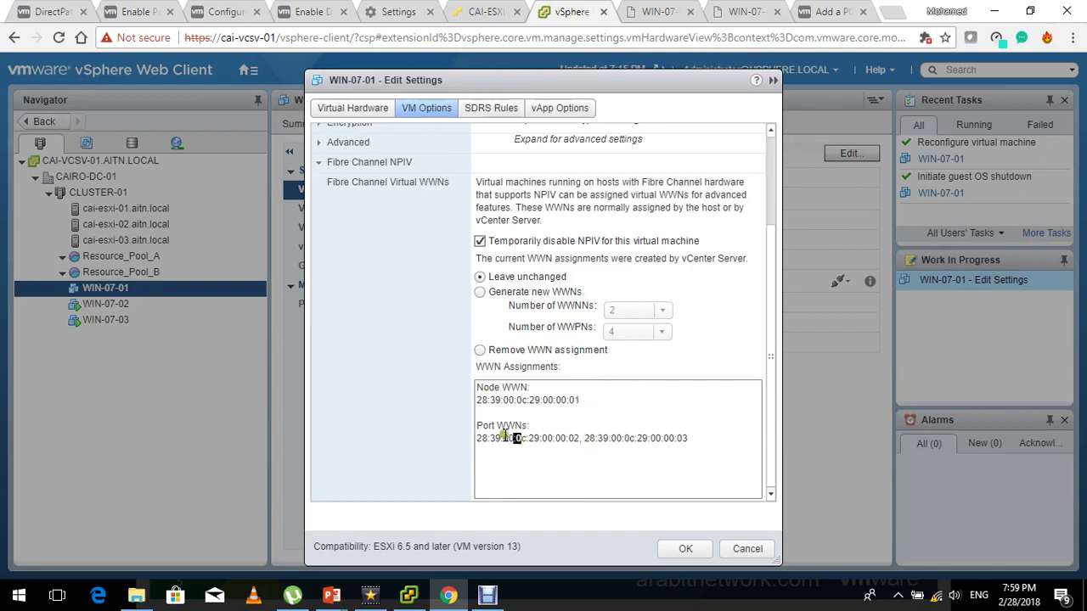
{"action": "left_click_drag", "start_coordinate": [689, 438], "coordinate": [460, 435]}
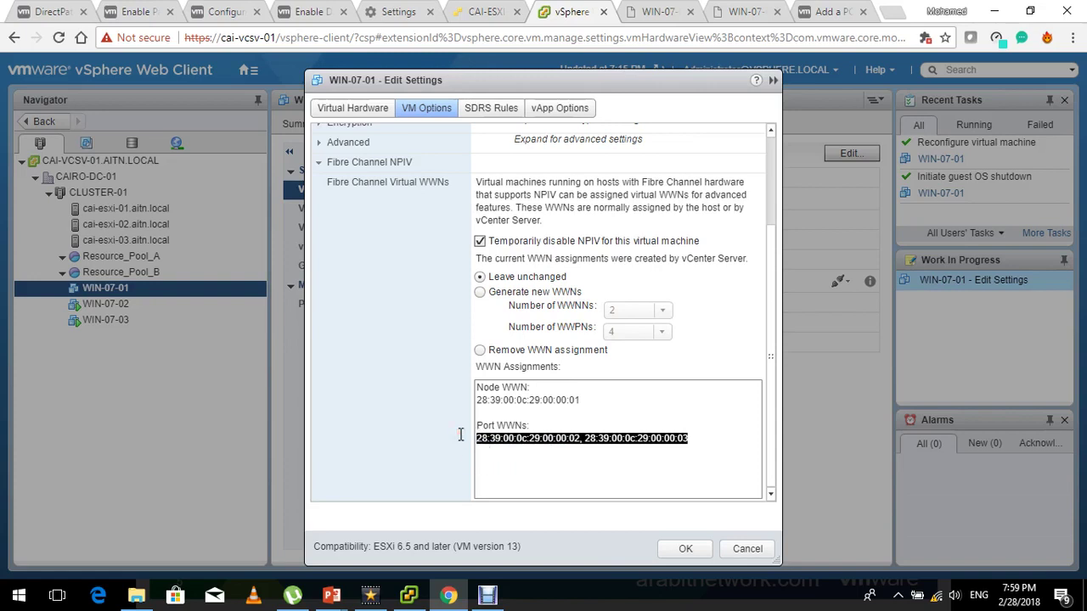
{"action": "key", "text": "Escape"}
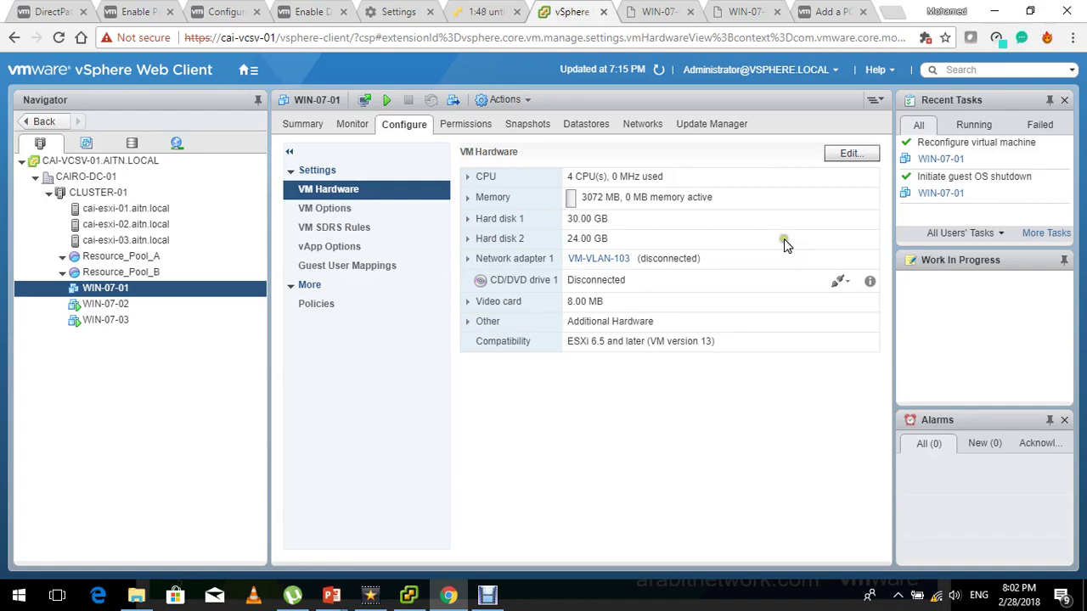
Look back through the open VMware Docs pages on DirectPath I/O with vMotion, PCI device configuration and host passthrough to the DirectPath I/O overview.
{"action": "key", "text": "ctrl+Tab"}
{"action": "key", "text": "ctrl+Tab"}
{"action": "key", "text": "ctrl+shift+Tab"}
{"action": "key", "text": "ctrl+shift+Tab"}
{"action": "key", "text": "ctrl+shift+Tab"}
{"action": "key", "text": "ctrl+shift+Tab"}
{"action": "key", "text": "ctrl+shift+Tab"}
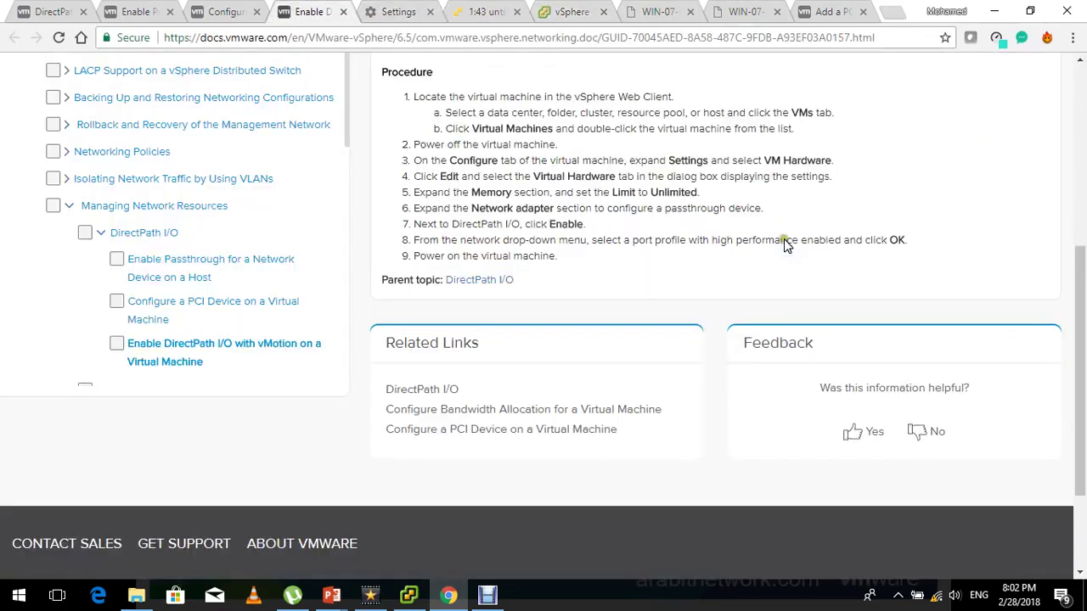
{"action": "scroll", "coordinate": [746, 102], "scroll_direction": "up", "scroll_amount": 1}
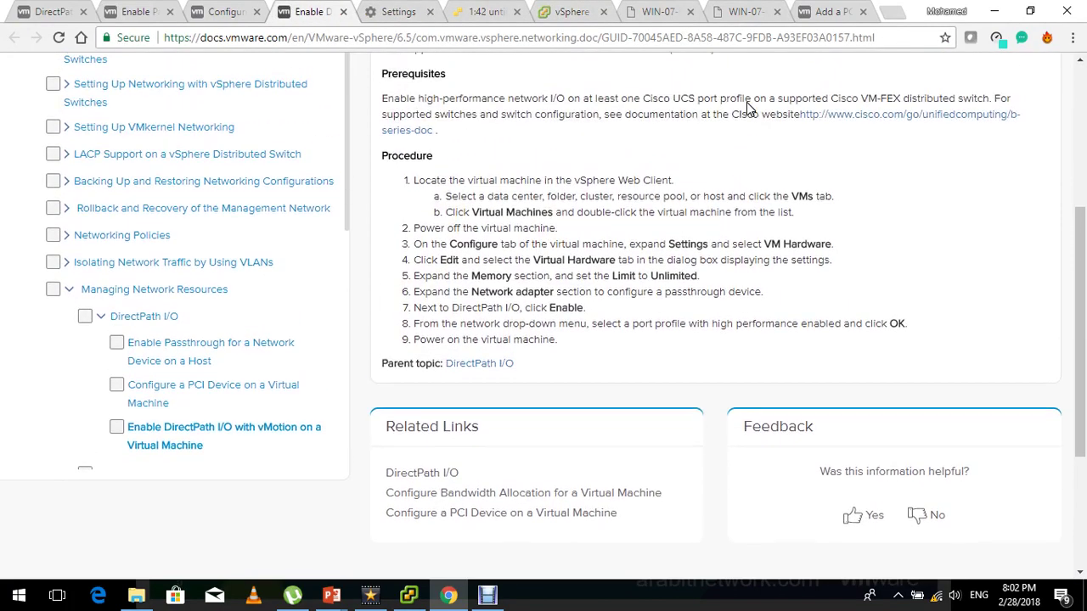
{"action": "scroll", "coordinate": [746, 102], "scroll_direction": "up", "scroll_amount": 4}
{"action": "key", "text": "ctrl+shift+Tab"}
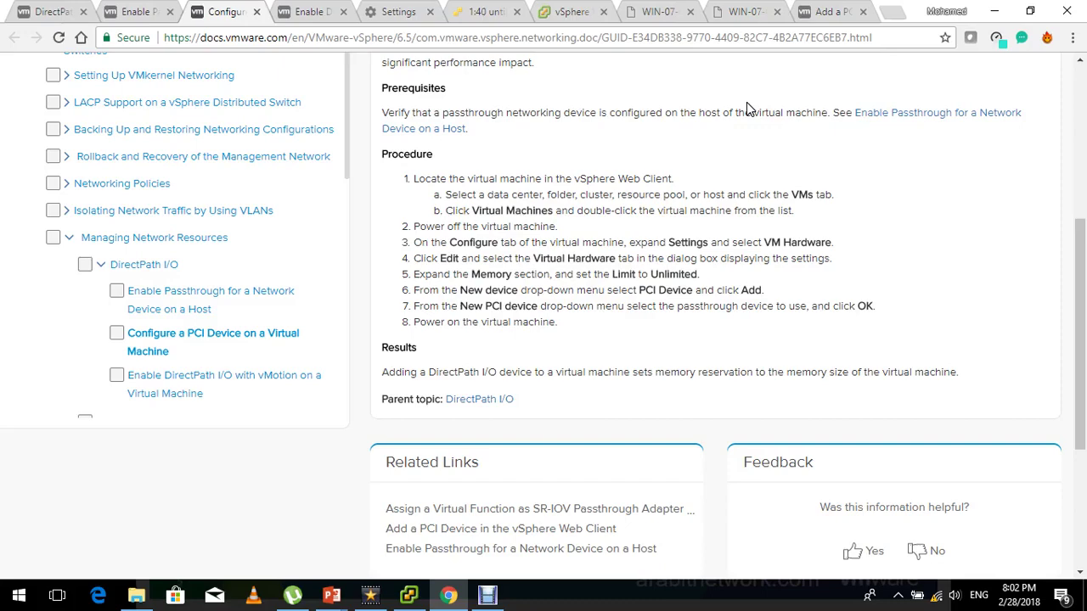
{"action": "scroll", "coordinate": [747, 102], "scroll_direction": "up", "scroll_amount": 3}
{"action": "key", "text": "ctrl+shift+Tab"}
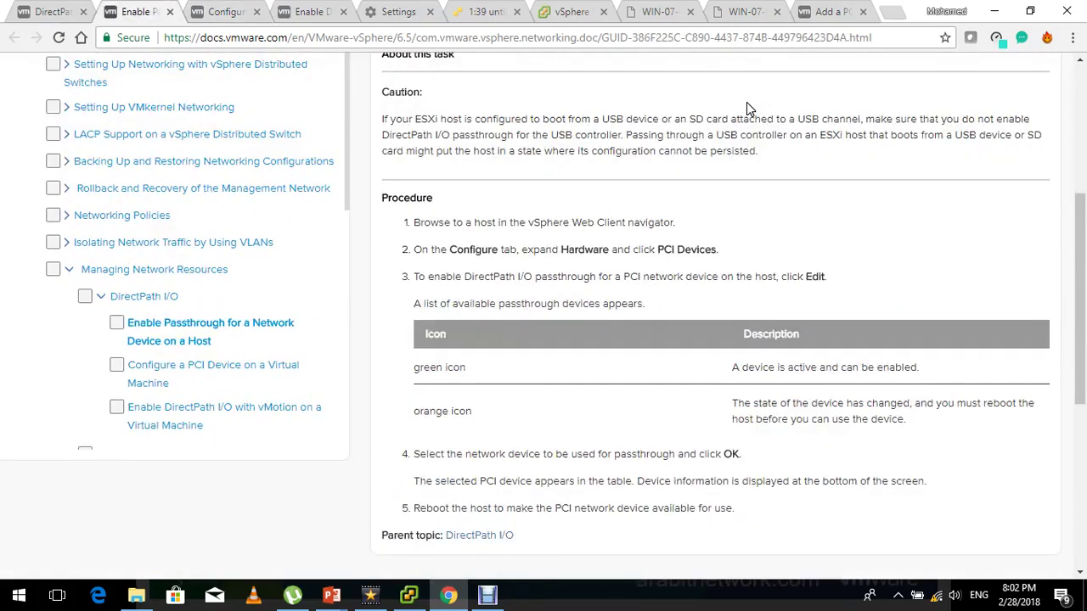
{"action": "scroll", "coordinate": [746, 102], "scroll_direction": "up", "scroll_amount": 1}
{"action": "key", "text": "ctrl+shift+Tab"}
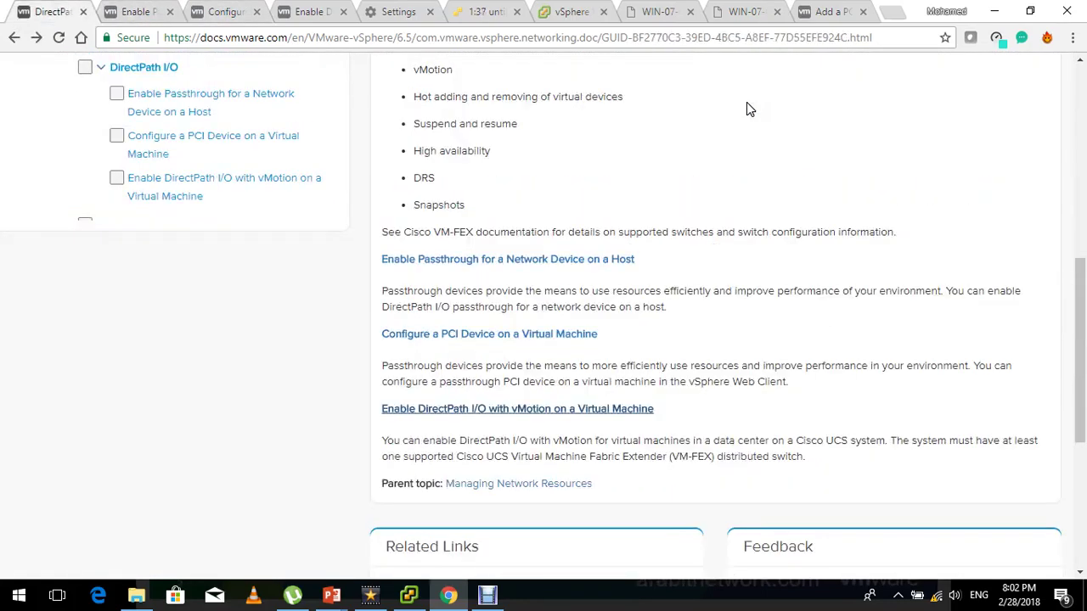
Search the DirectPath I/O overview page for "UCS" and go to the second match.
{"action": "scroll", "coordinate": [748, 109], "scroll_direction": "down", "scroll_amount": 2}
{"action": "key", "text": "ctrl+f"}
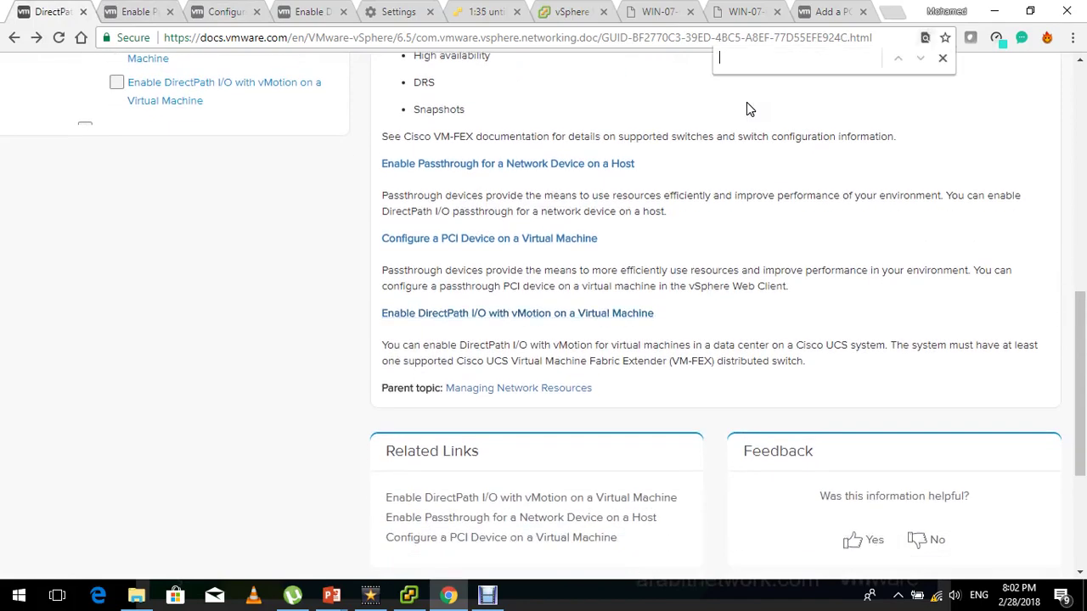
{"action": "type", "text": "UCS"}
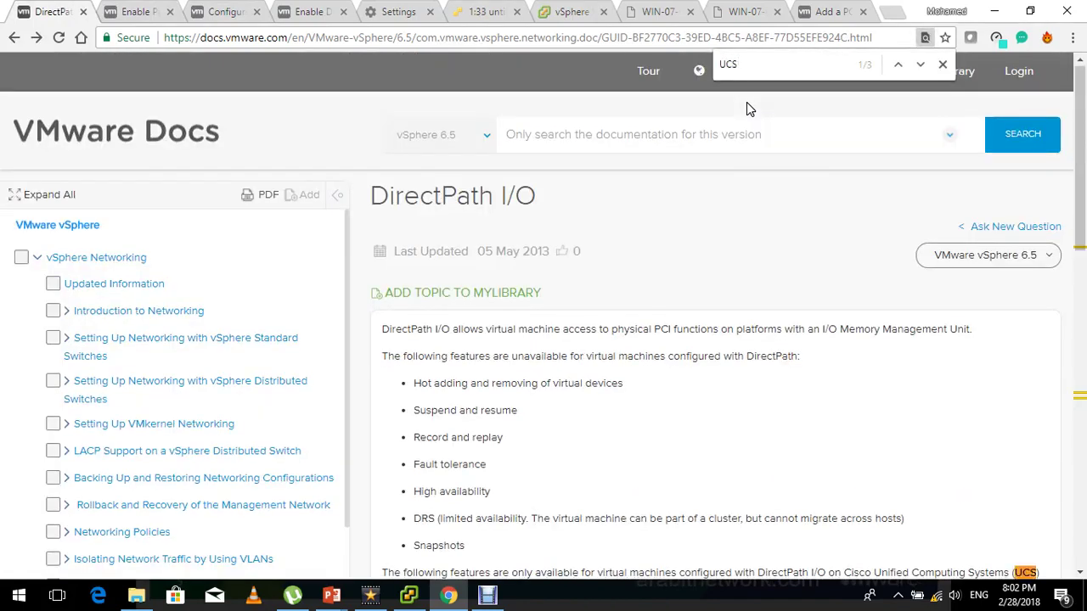
{"action": "key", "text": "Return"}
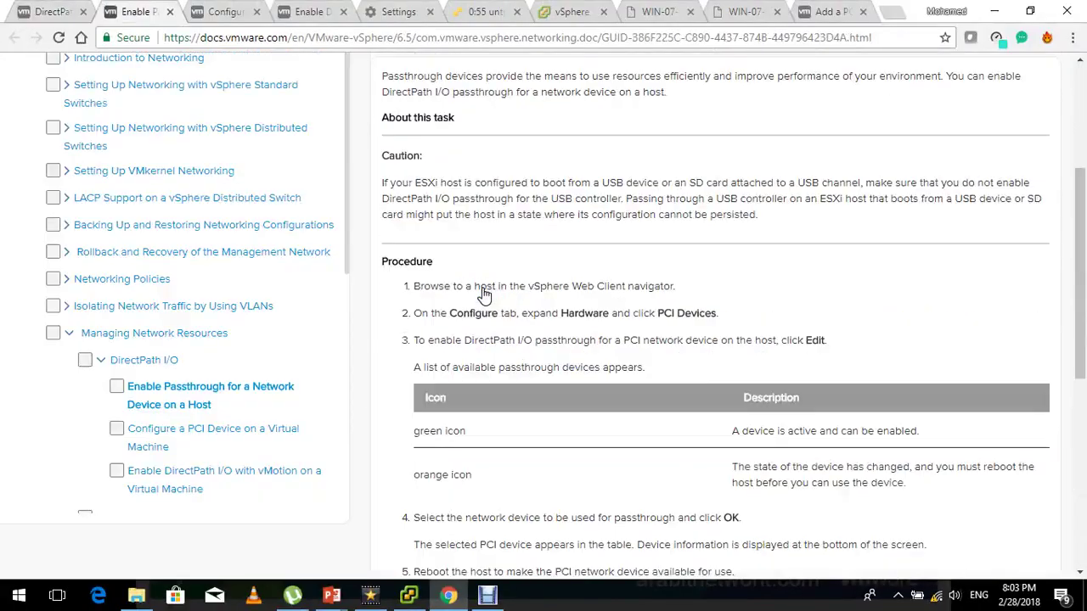
Read the procedures for enabling passthrough on a host, configuring a PCI device on a virtual machine and enabling DirectPath I/O with vMotion.
{"action": "scroll", "coordinate": [484, 293], "scroll_direction": "down", "scroll_amount": 5}
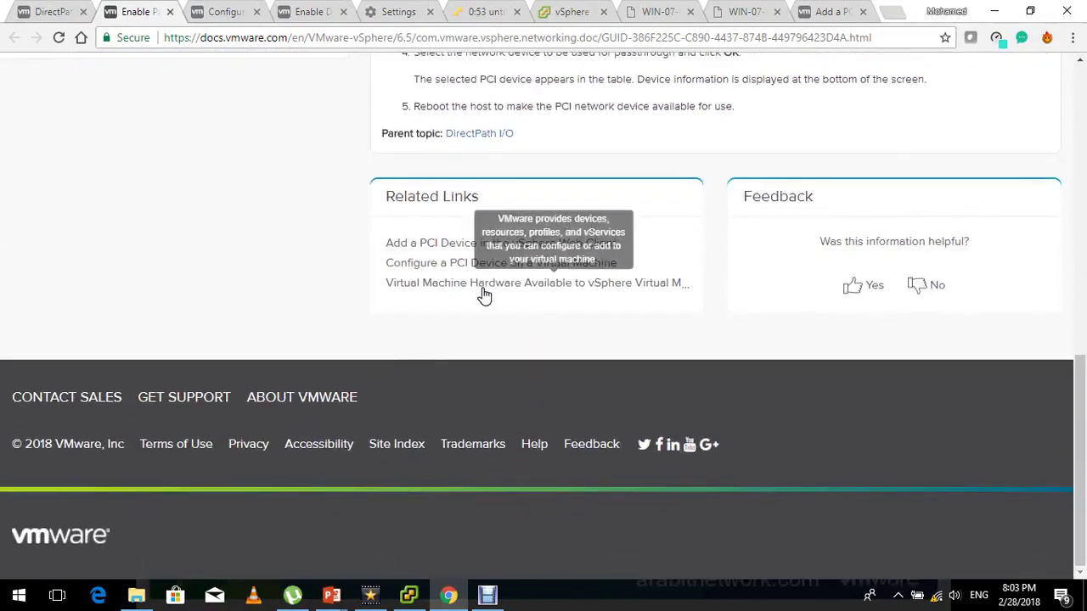
{"action": "scroll", "coordinate": [484, 293], "scroll_direction": "up", "scroll_amount": 3}
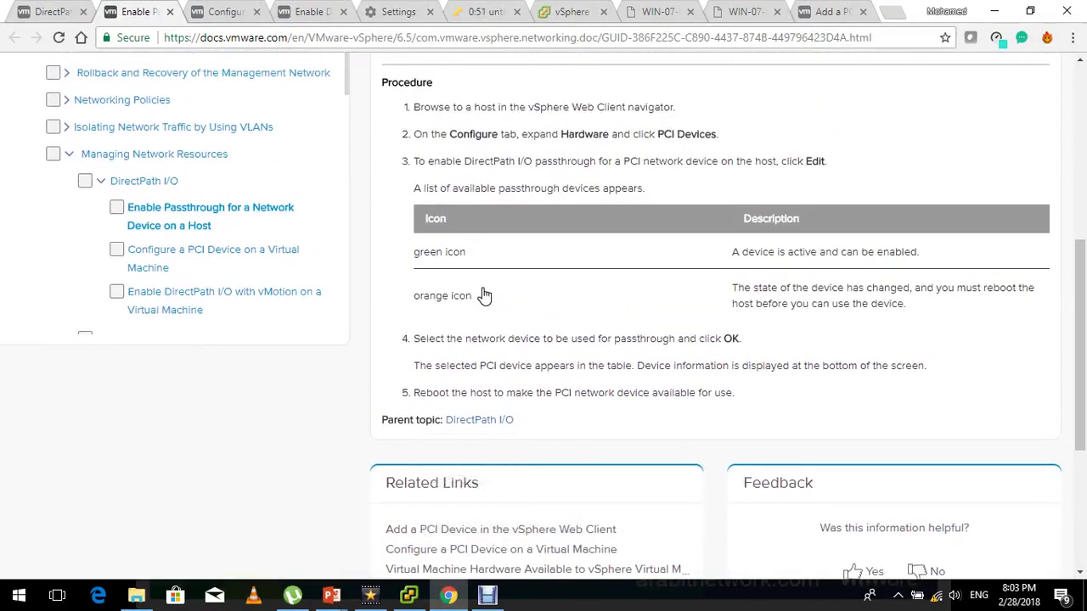
{"action": "key", "text": "ctrl+Tab"}
{"action": "scroll", "coordinate": [484, 293], "scroll_direction": "down", "scroll_amount": 6}
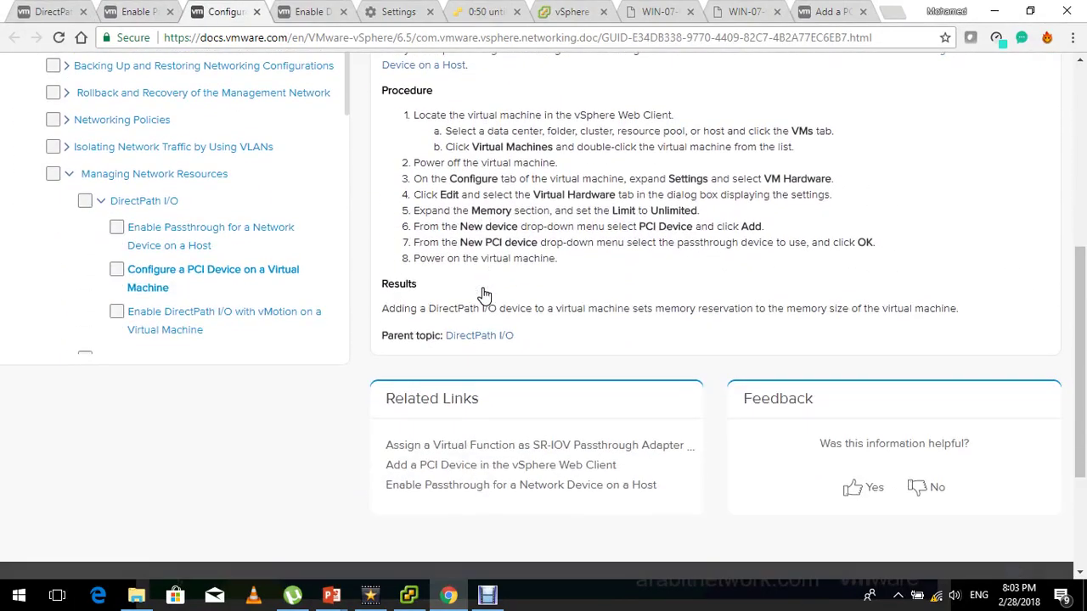
{"action": "key", "text": "ctrl+Tab"}
{"action": "scroll", "coordinate": [483, 293], "scroll_direction": "down", "scroll_amount": 5}
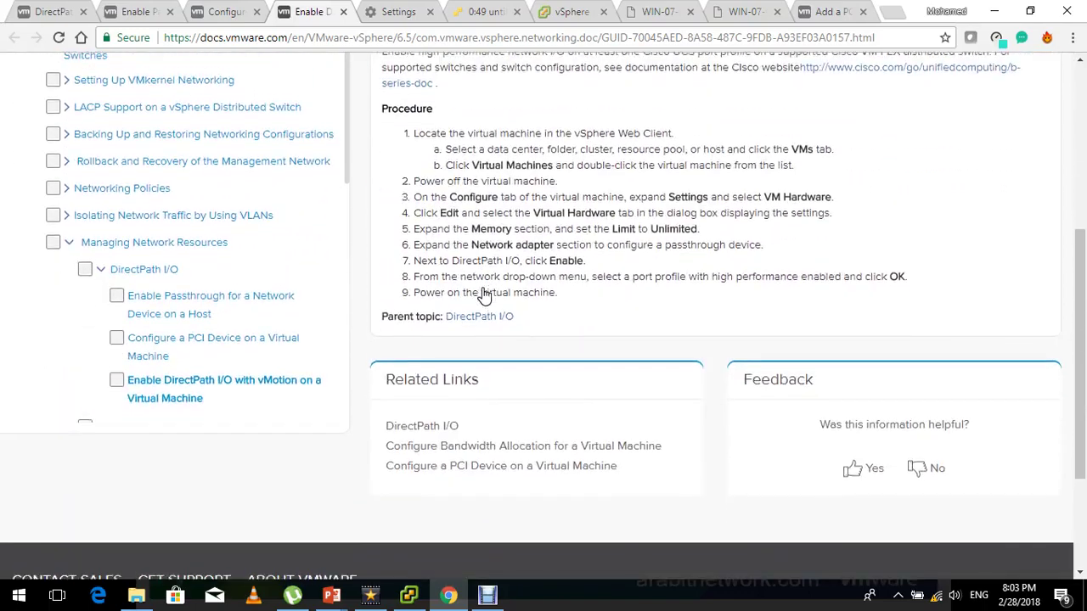
Return to the beginning of the DirectPath I/O overview page in VMware Docs.
{"action": "key", "text": "ctrl+Tab"}
{"action": "scroll", "coordinate": [484, 293], "scroll_direction": "down", "scroll_amount": 1}
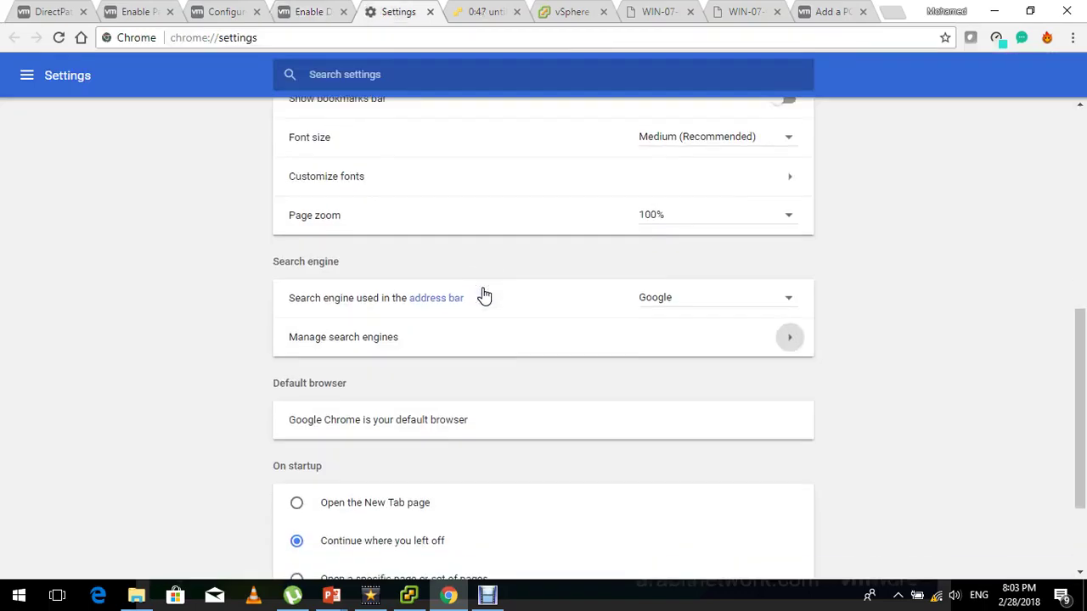
{"action": "key", "text": "ctrl+Tab"}
{"action": "key", "text": "ctrl+shift+Tab"}
{"action": "key", "text": "ctrl+shift+Tab"}
{"action": "key", "text": "ctrl+shift+Tab"}
{"action": "key", "text": "ctrl+shift+Tab"}
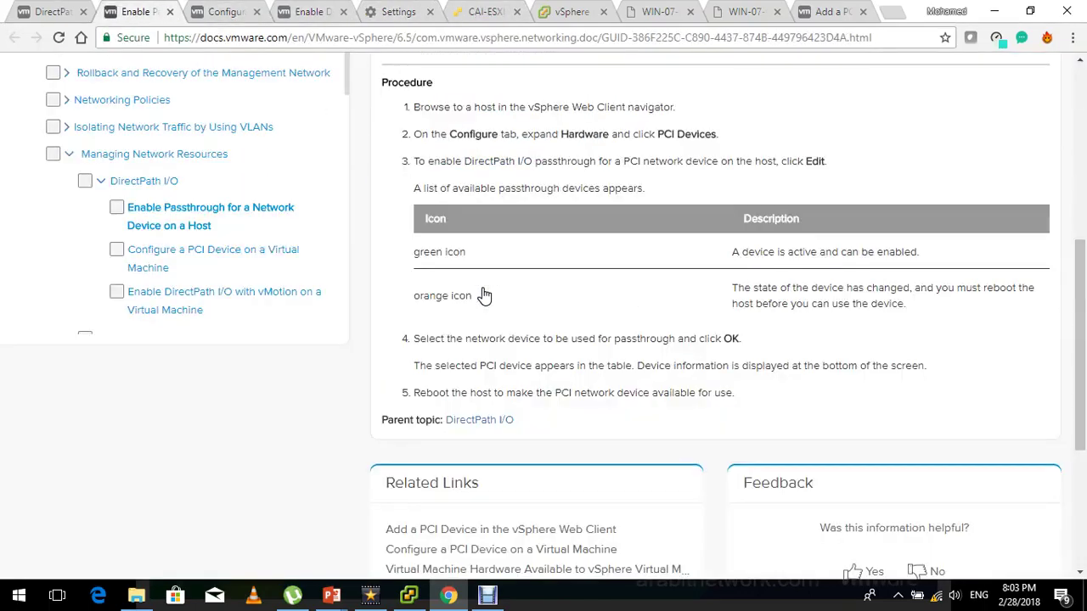
{"action": "key", "text": "ctrl+shift+Tab"}
{"action": "scroll", "coordinate": [484, 295], "scroll_direction": "up", "scroll_amount": 5}
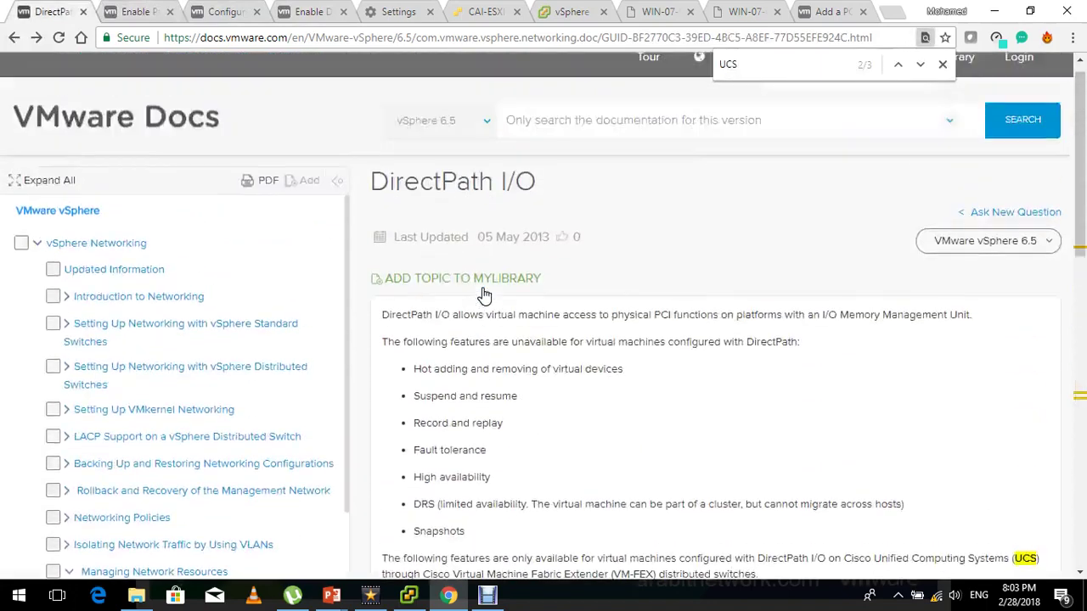
{"action": "scroll", "coordinate": [484, 295], "scroll_direction": "up", "scroll_amount": 1}
{"action": "left_click_drag", "start_coordinate": [228, 126], "coordinate": [8, 158]}
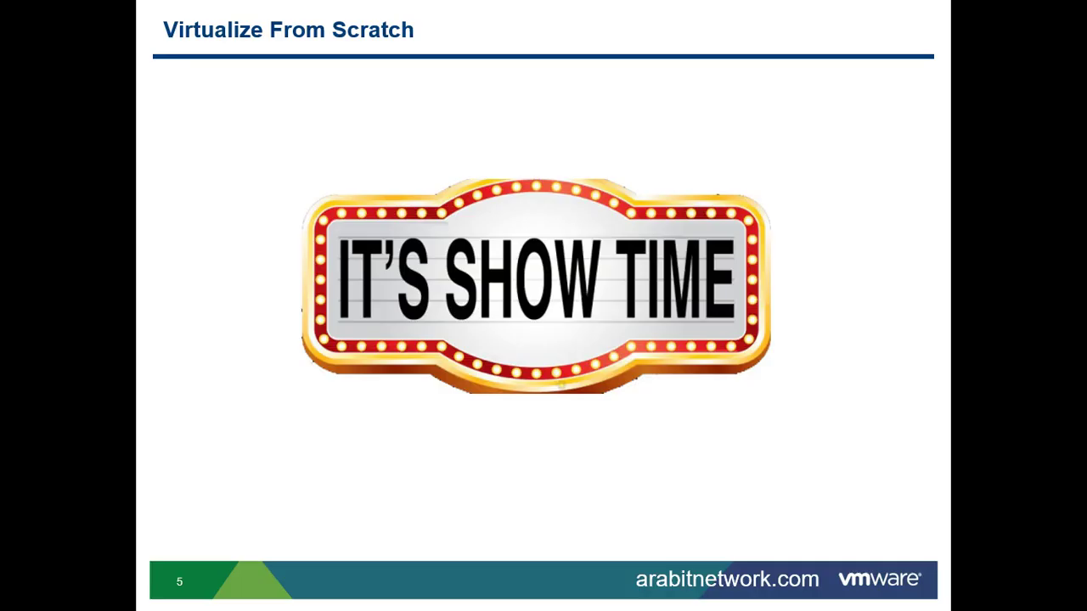
{"action": "left_click", "coordinate": [709, 181]}
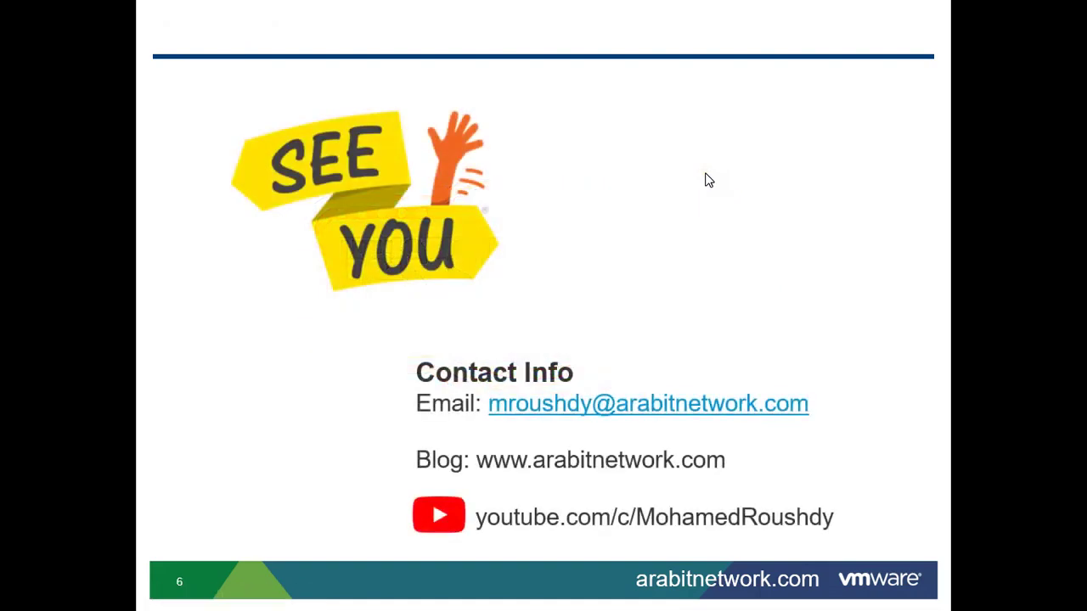